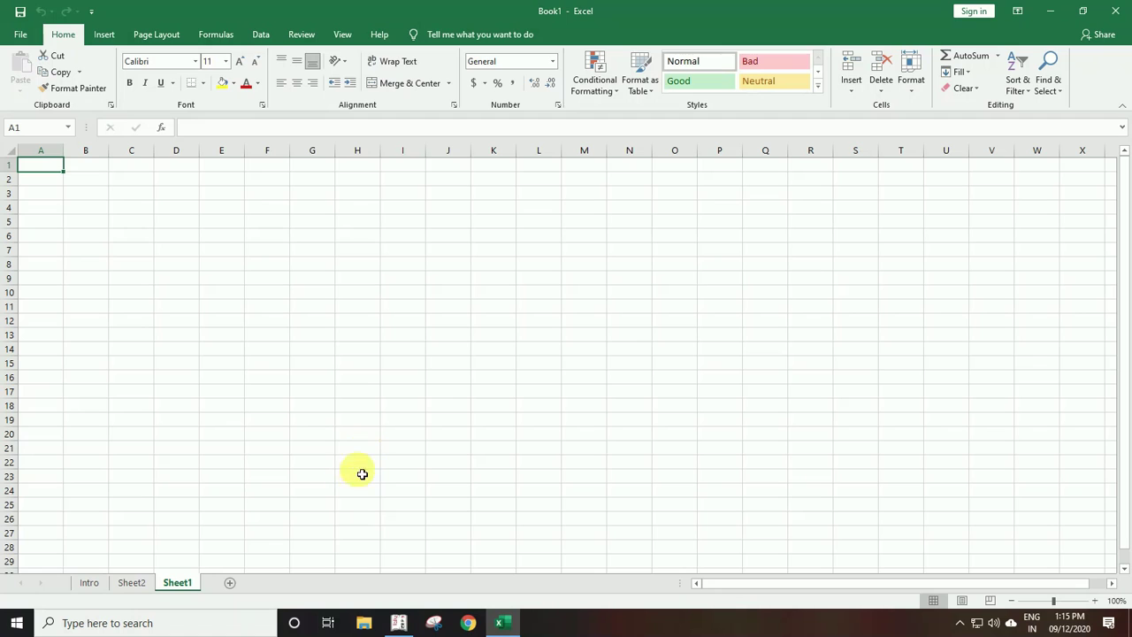
Step: Look through the insert, page layout, formula, data, review and view commands, ending on the home commands
{"action": "left_click", "coordinate": [447, 366]}
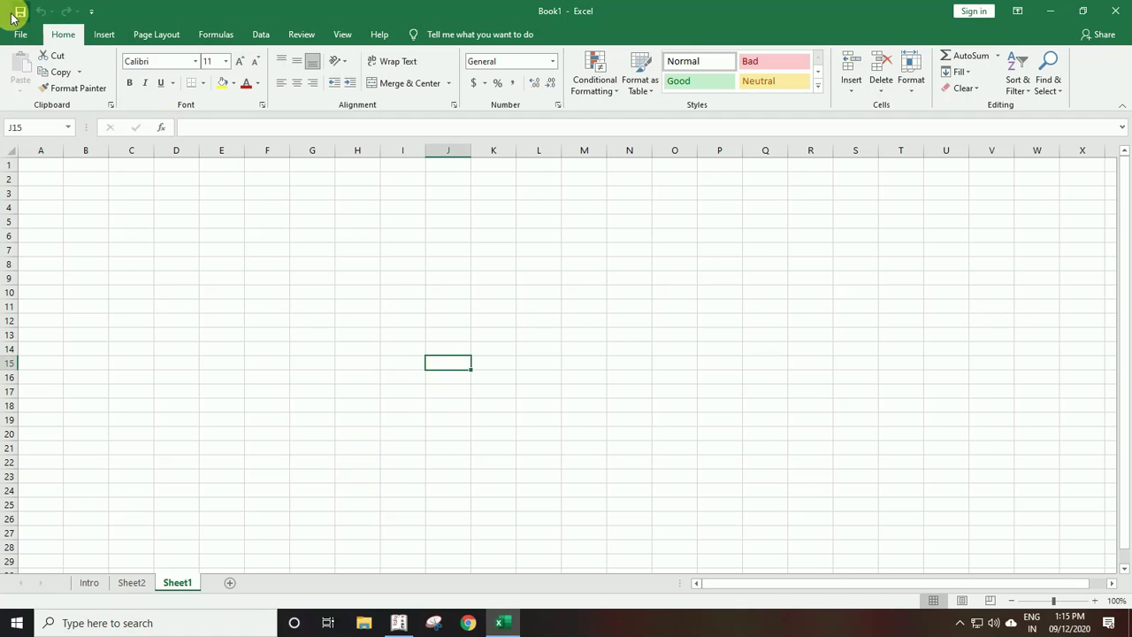
{"action": "left_click", "coordinate": [104, 36]}
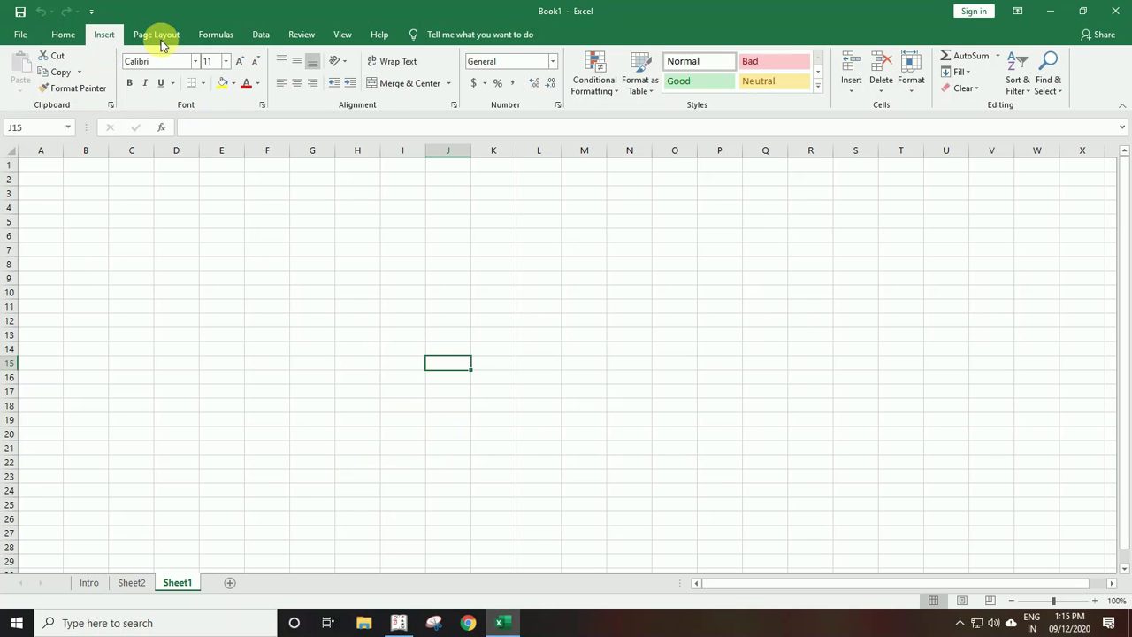
{"action": "left_click", "coordinate": [158, 35]}
{"action": "left_click", "coordinate": [212, 34]}
{"action": "left_click", "coordinate": [264, 35]}
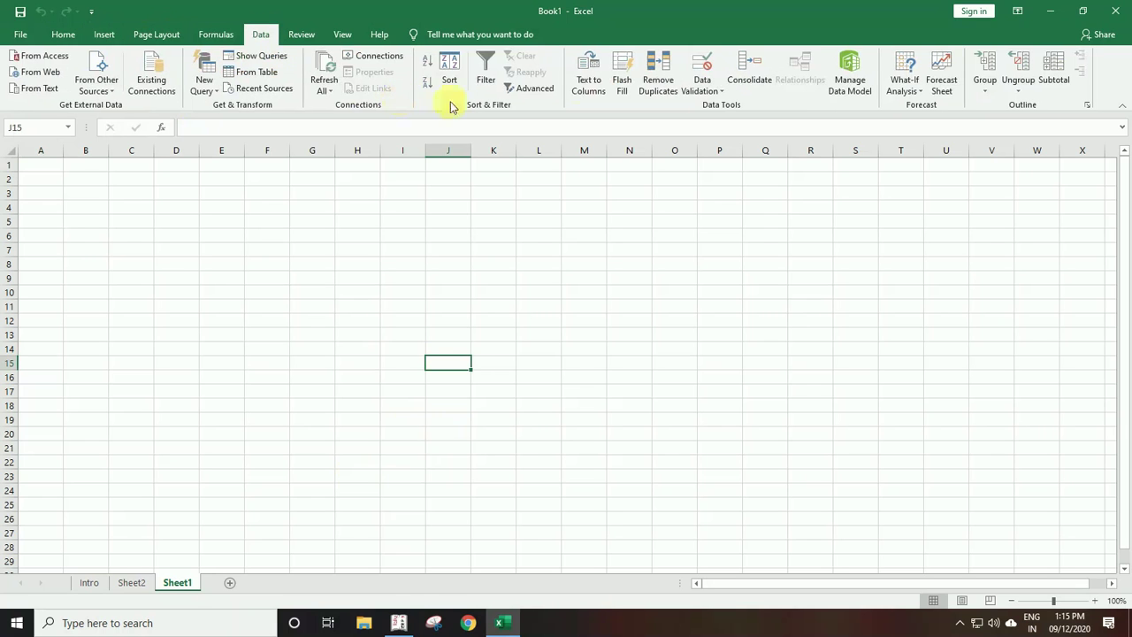
{"action": "left_click", "coordinate": [303, 34]}
{"action": "left_click", "coordinate": [341, 36]}
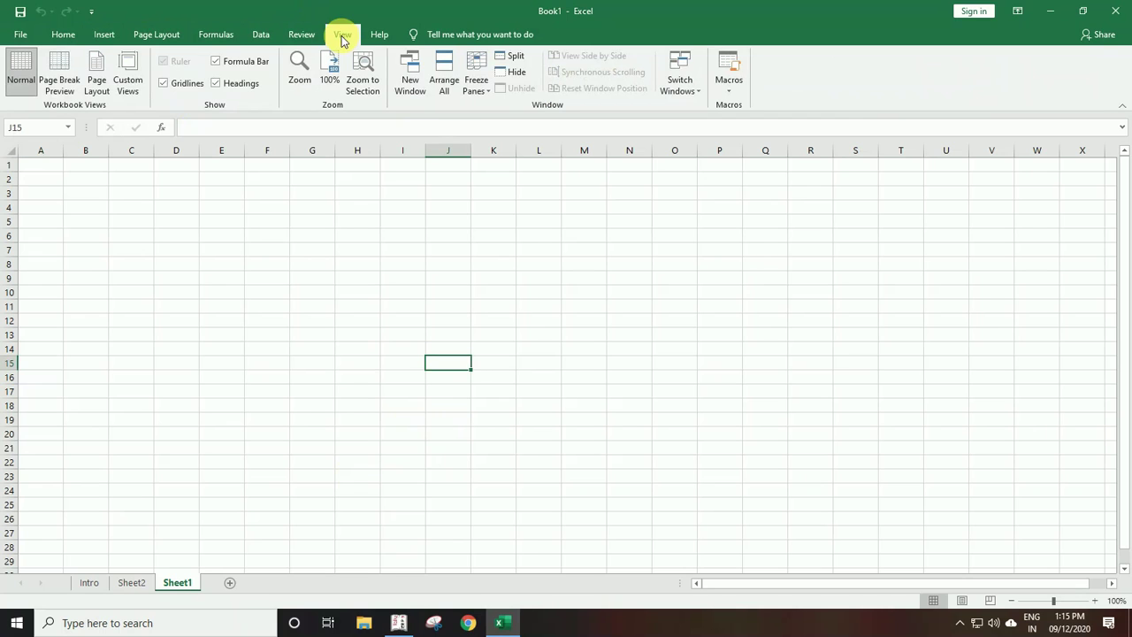
{"action": "mouse_move", "coordinate": [8, 25]}
{"action": "left_mouse_down"}
{"action": "mouse_move", "coordinate": [31, 40]}
{"action": "mouse_move", "coordinate": [559, 46]}
{"action": "left_mouse_up"}
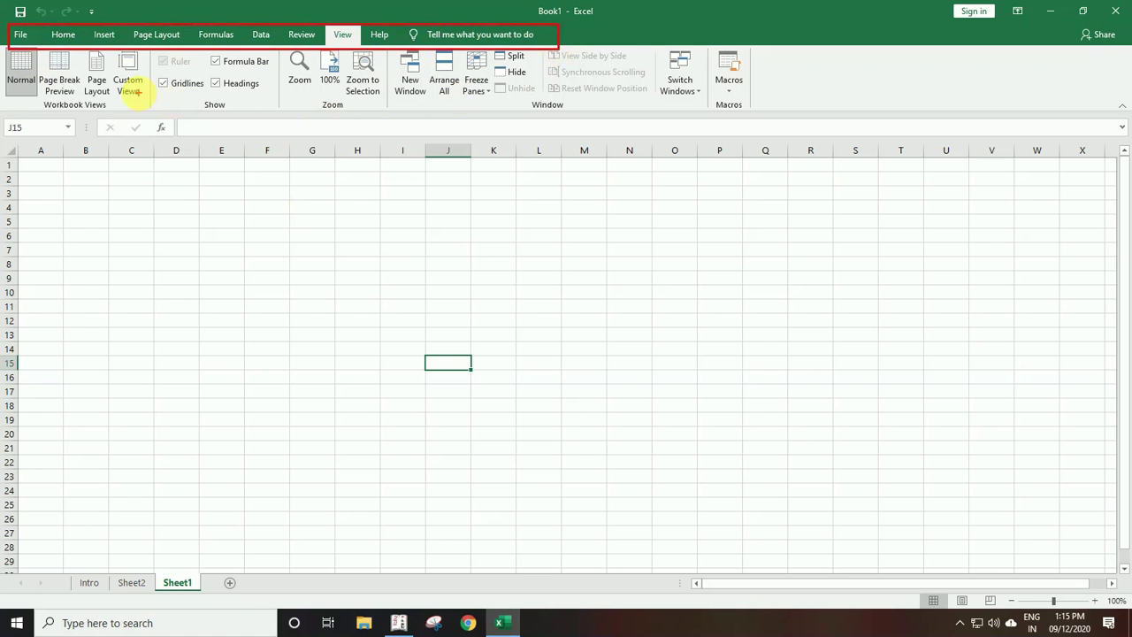
{"action": "key", "text": "Escape"}
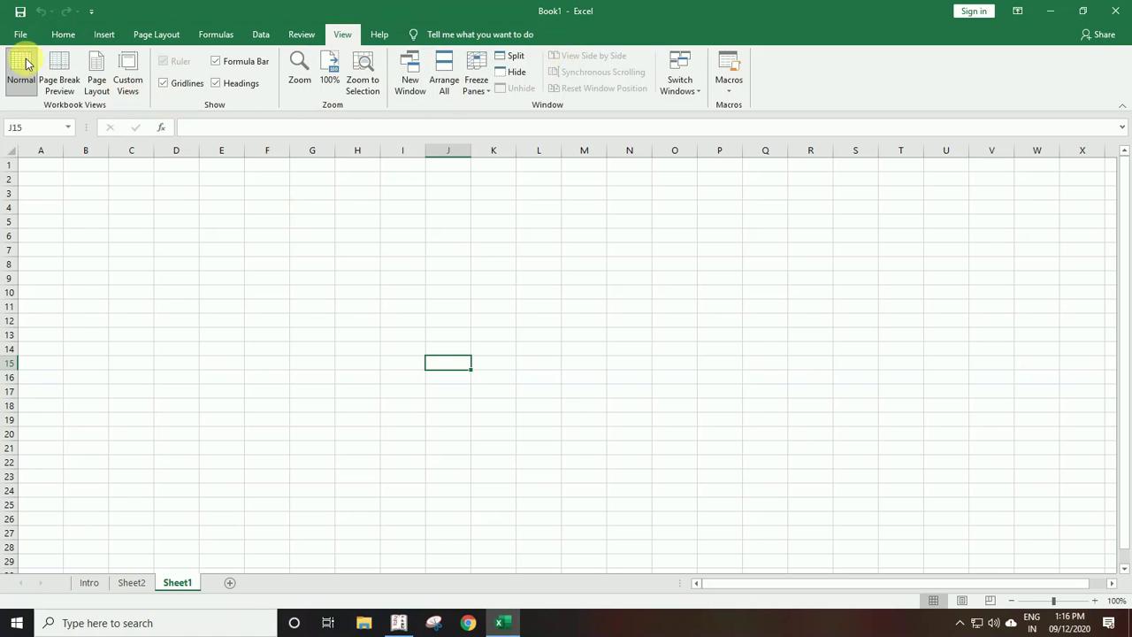
{"action": "left_click", "coordinate": [57, 34]}
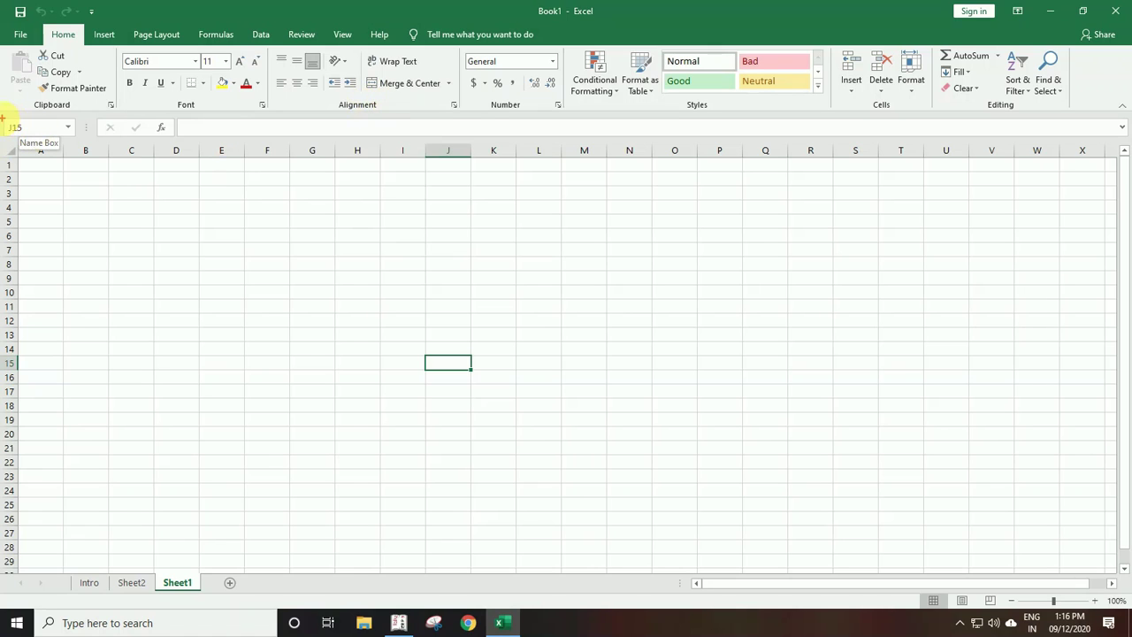
{"action": "mouse_move", "coordinate": [2, 118]}
{"action": "left_mouse_down"}
{"action": "mouse_move", "coordinate": [83, 121]}
{"action": "mouse_move", "coordinate": [7, 117]}
{"action": "left_mouse_up"}
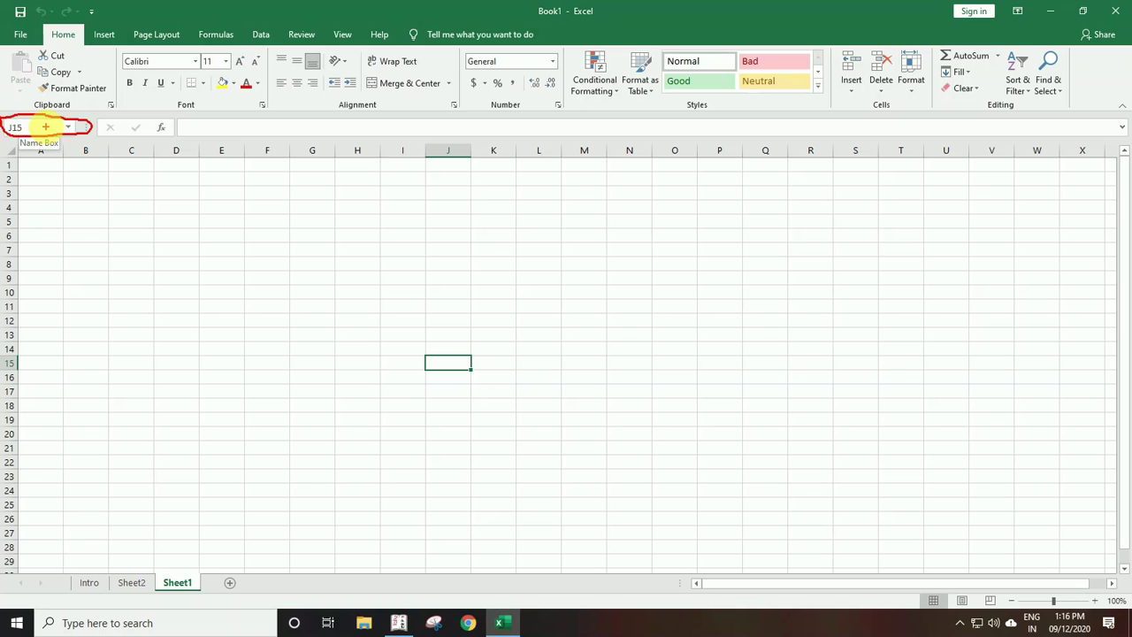
{"action": "key", "text": "Escape"}
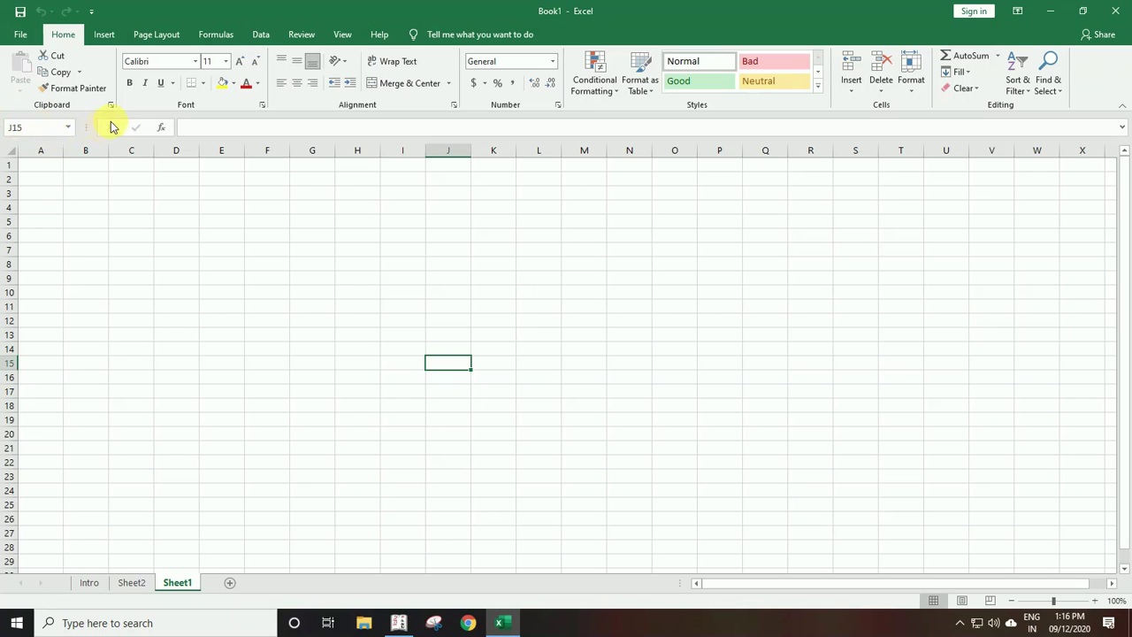
{"action": "key", "text": "ctrl+2"}
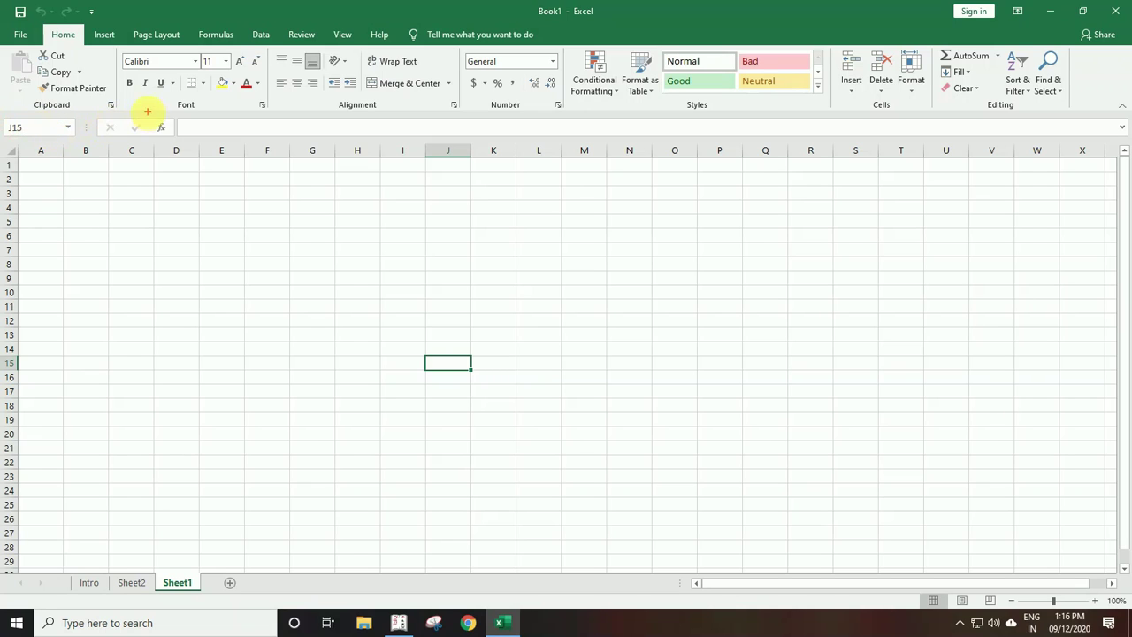
{"action": "mouse_move", "coordinate": [95, 114]}
{"action": "left_mouse_down"}
{"action": "mouse_move", "coordinate": [102, 139]}
{"action": "mouse_move", "coordinate": [979, 136]}
{"action": "left_mouse_up"}
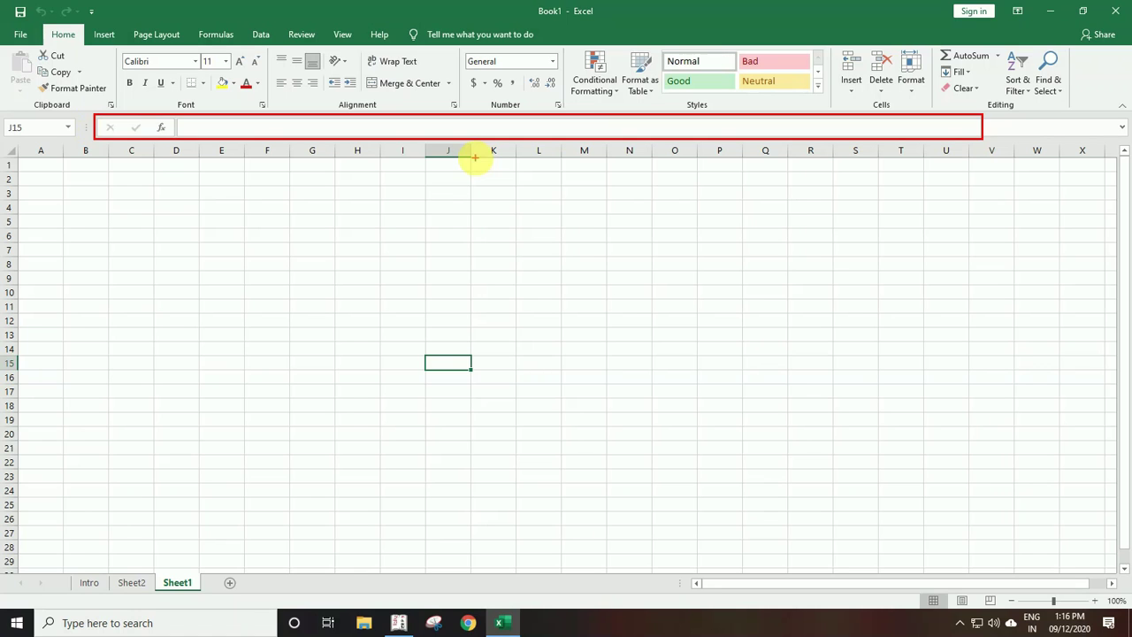
Step: Examine the worksheet's columns by highlighting individual columns and a range of adjacent ones, ending on cell N5
{"action": "left_click", "coordinate": [131, 154]}
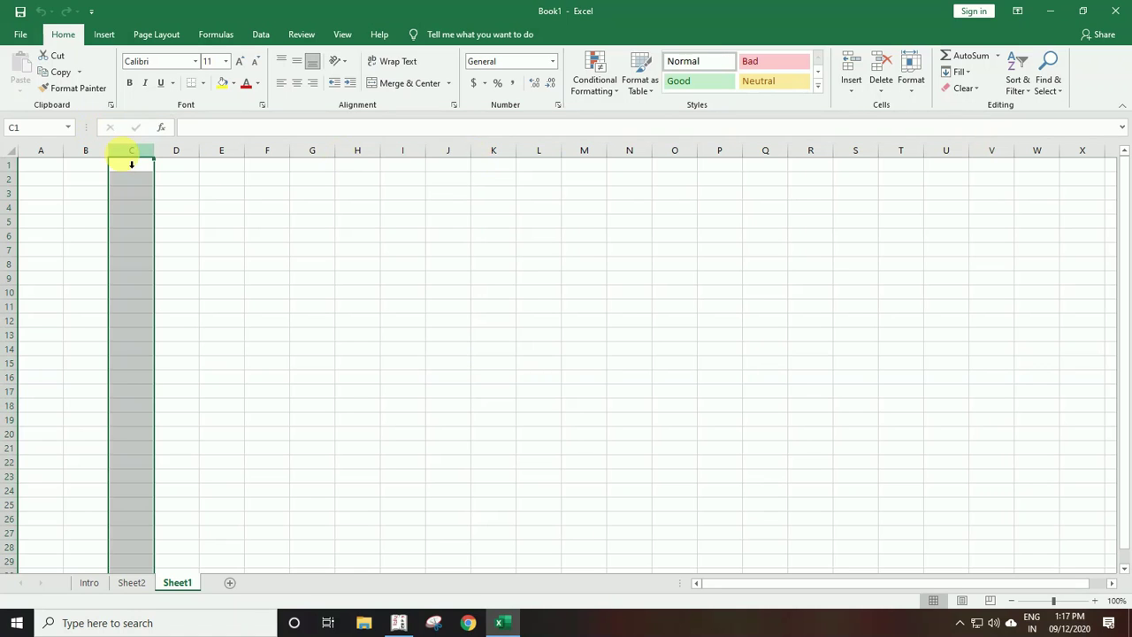
{"action": "left_click", "coordinate": [173, 152], "text": "ctrl"}
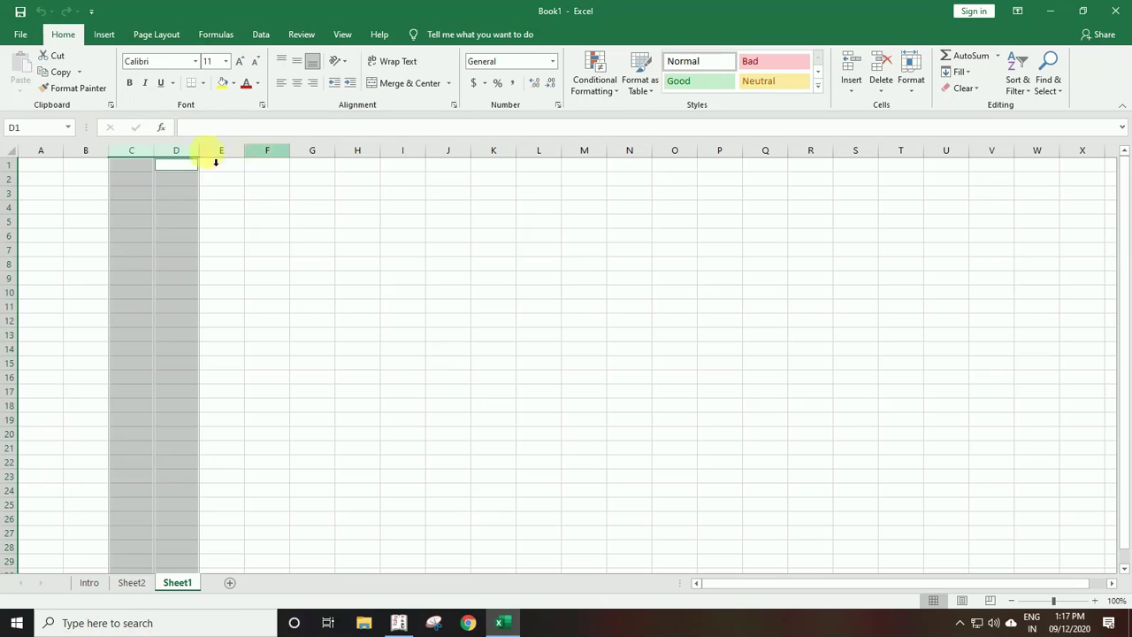
{"action": "left_click", "coordinate": [221, 155]}
{"action": "left_click", "coordinate": [269, 155]}
{"action": "left_click_drag", "start_coordinate": [62, 159], "coordinate": [694, 154]}
{"action": "left_click", "coordinate": [619, 220]}
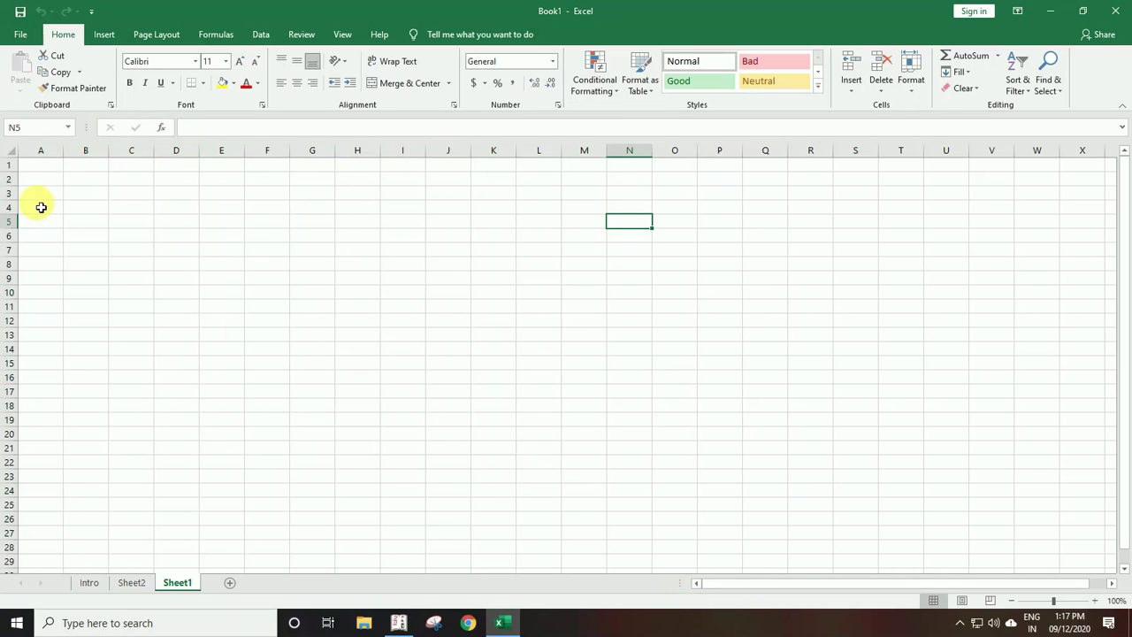
Step: Examine the worksheet's rows by highlighting a block from row 1 and row 5 alone, ending on cell B4
{"action": "left_click_drag", "start_coordinate": [9, 165], "coordinate": [5, 353]}
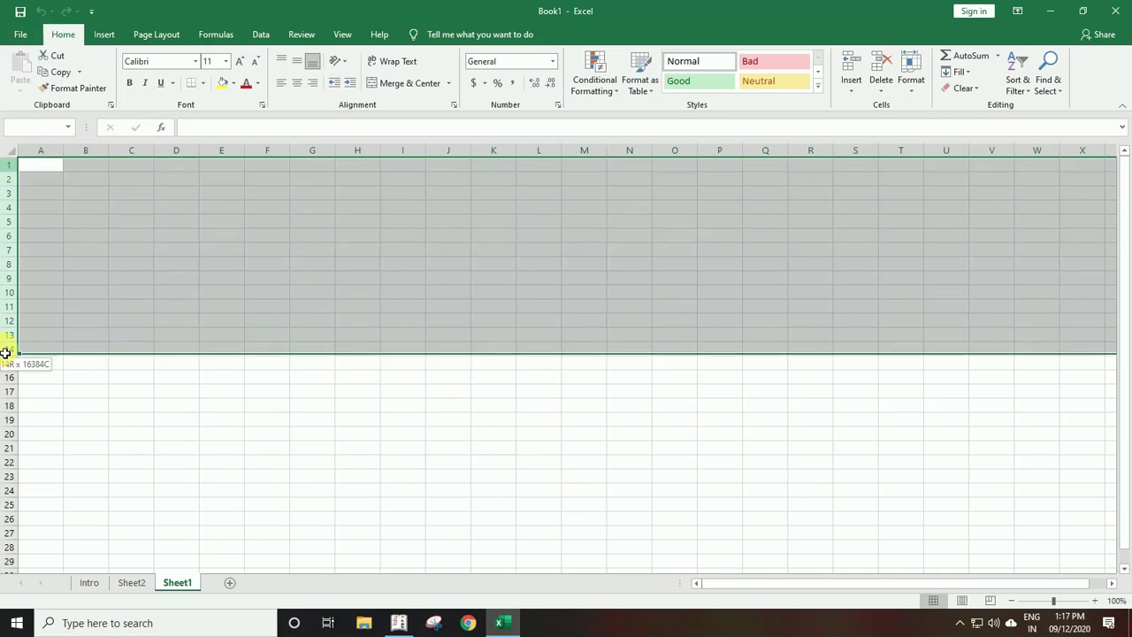
{"action": "left_click", "coordinate": [182, 252]}
{"action": "left_click", "coordinate": [8, 221]}
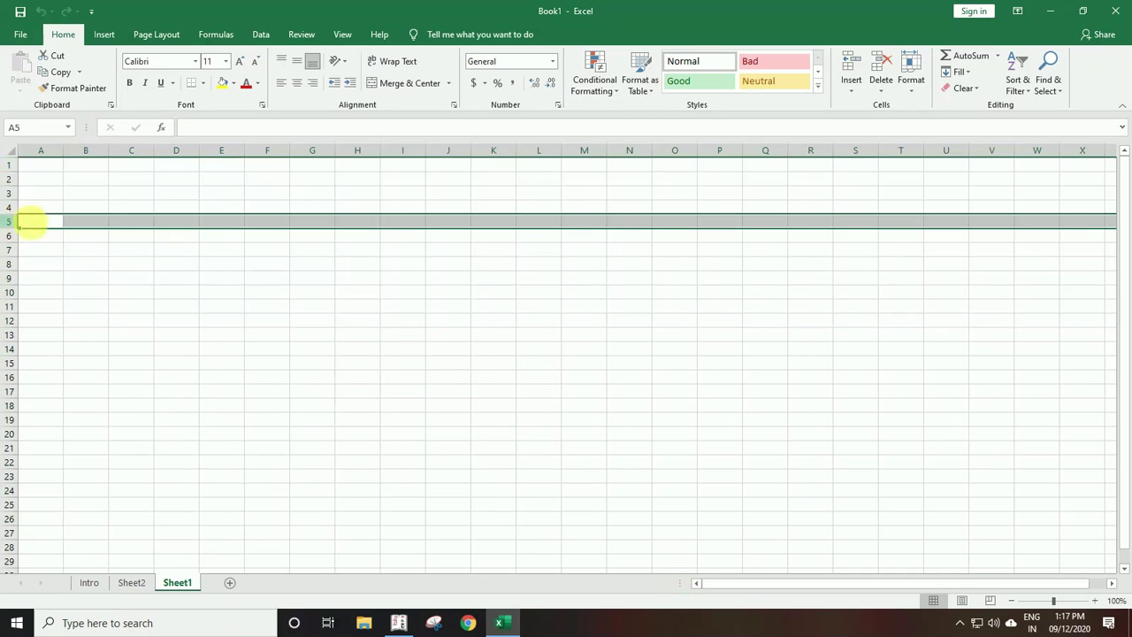
{"action": "left_click", "coordinate": [135, 212]}
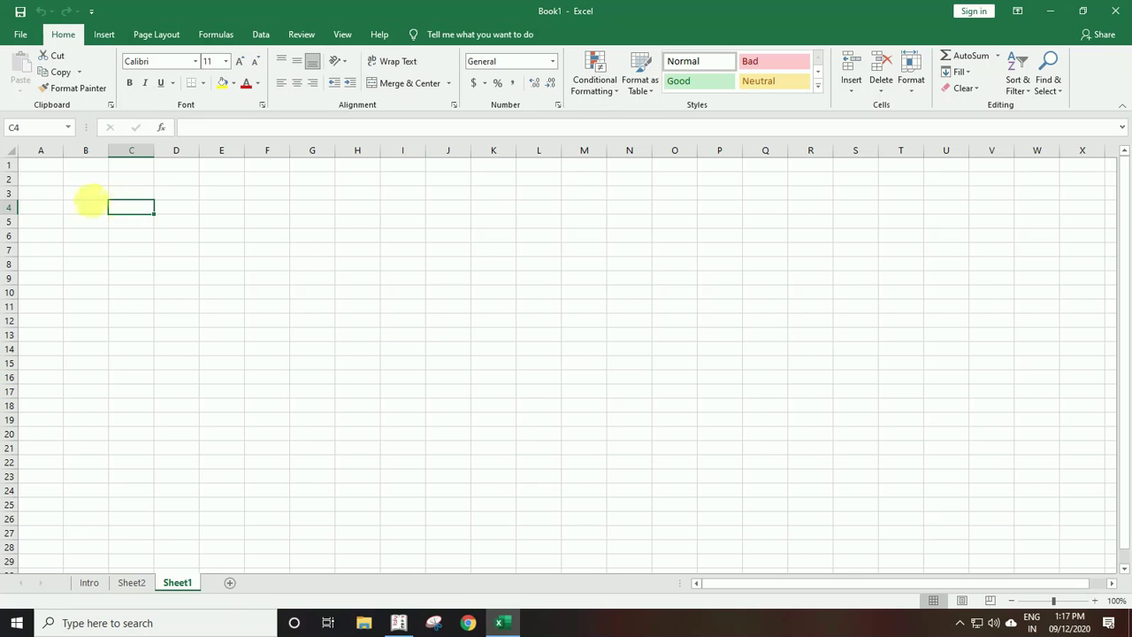
{"action": "left_click", "coordinate": [91, 213]}
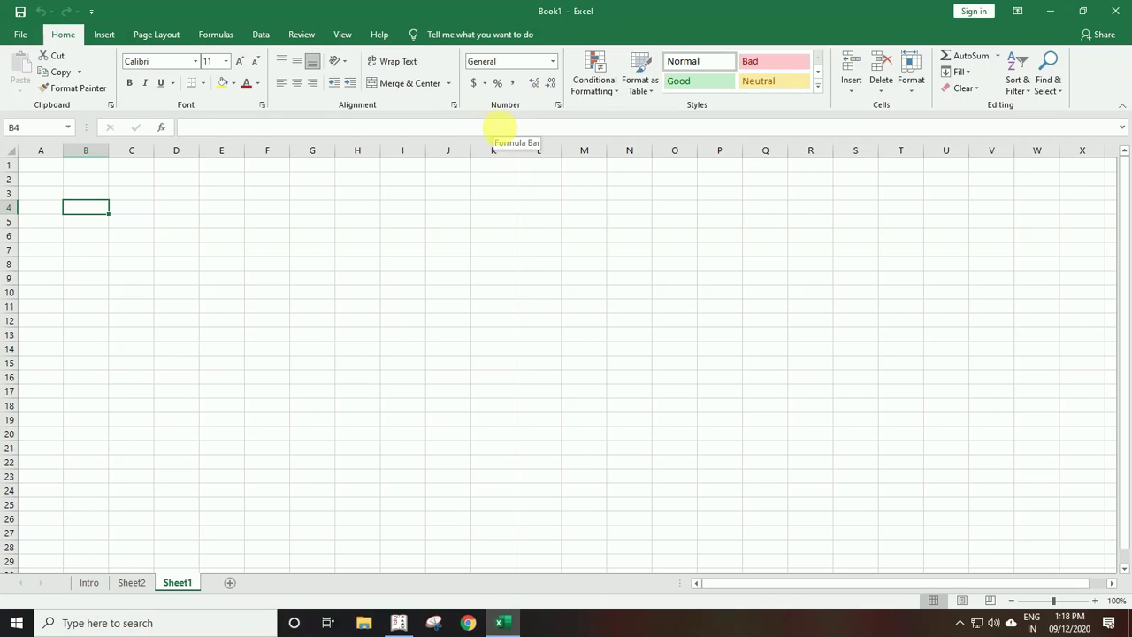
Step: Open Sheet2, examine the SUM table's names, subject headings and marks, and select the first student's total cell H8
{"action": "left_click", "coordinate": [132, 580]}
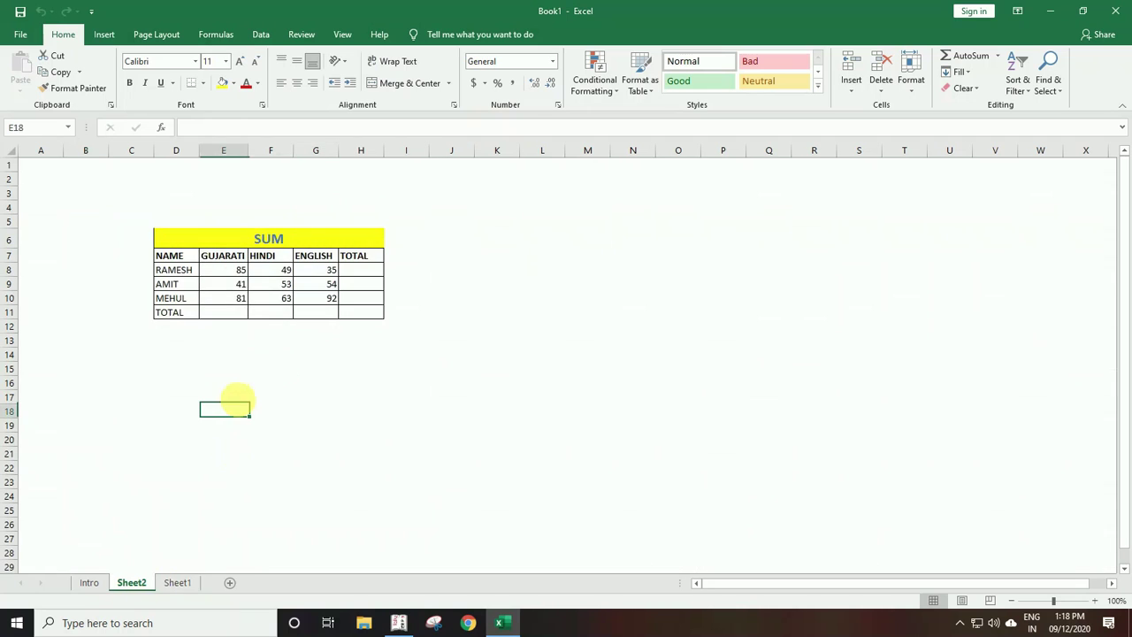
{"action": "left_click", "coordinate": [202, 246]}
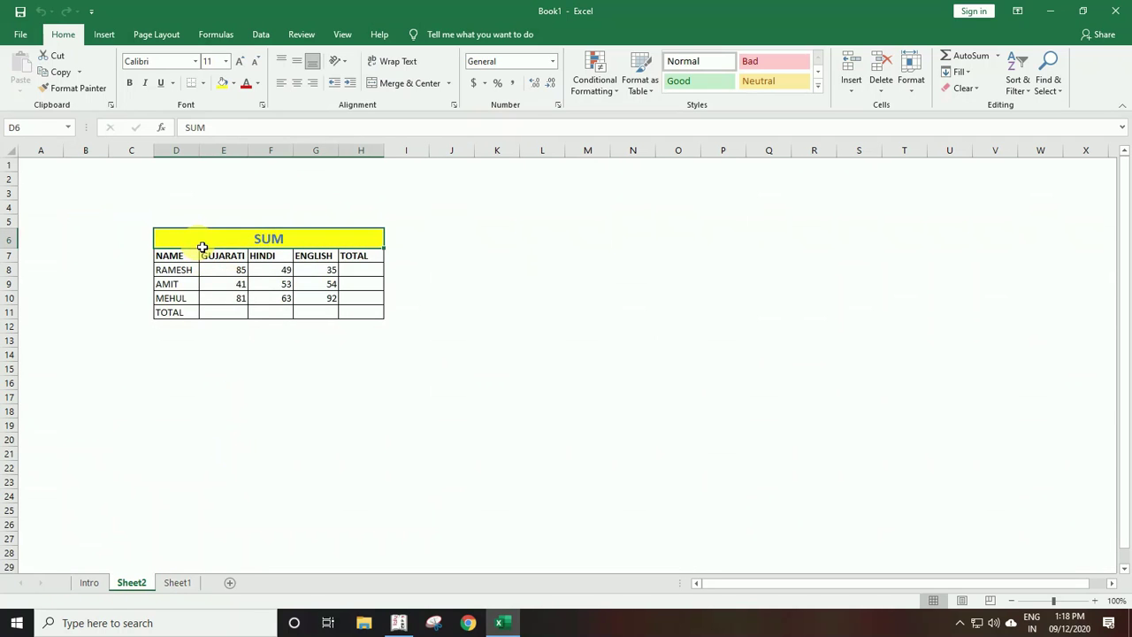
{"action": "left_click_drag", "start_coordinate": [169, 269], "coordinate": [169, 300]}
{"action": "left_click_drag", "start_coordinate": [227, 258], "coordinate": [327, 261]}
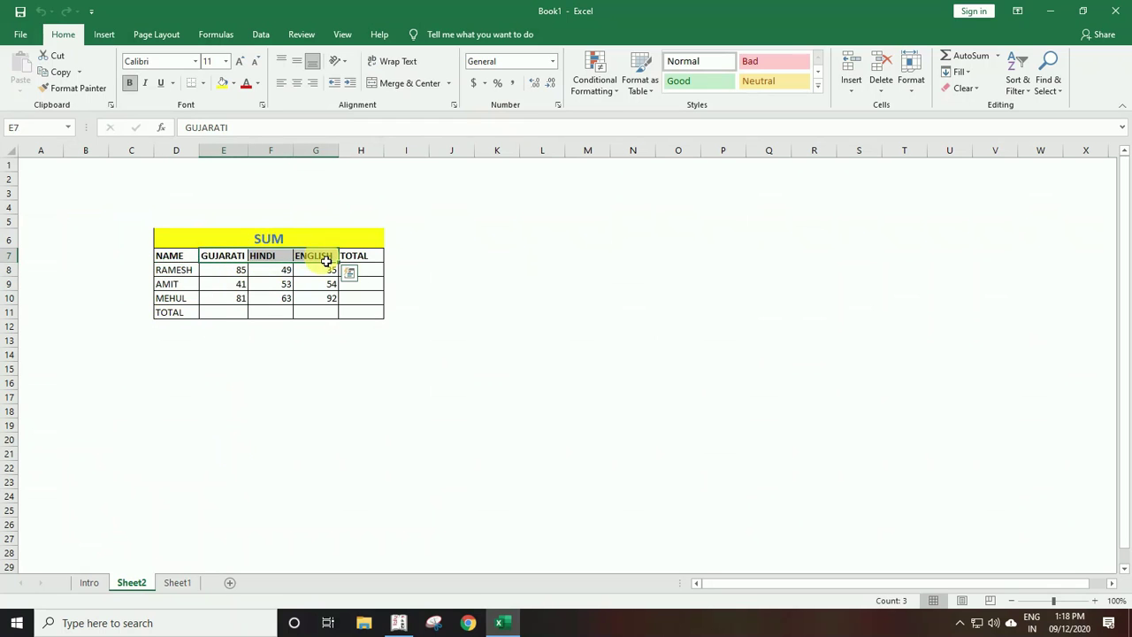
{"action": "left_click_drag", "start_coordinate": [240, 270], "coordinate": [328, 298]}
{"action": "left_click", "coordinate": [301, 286]}
{"action": "left_click", "coordinate": [361, 271]}
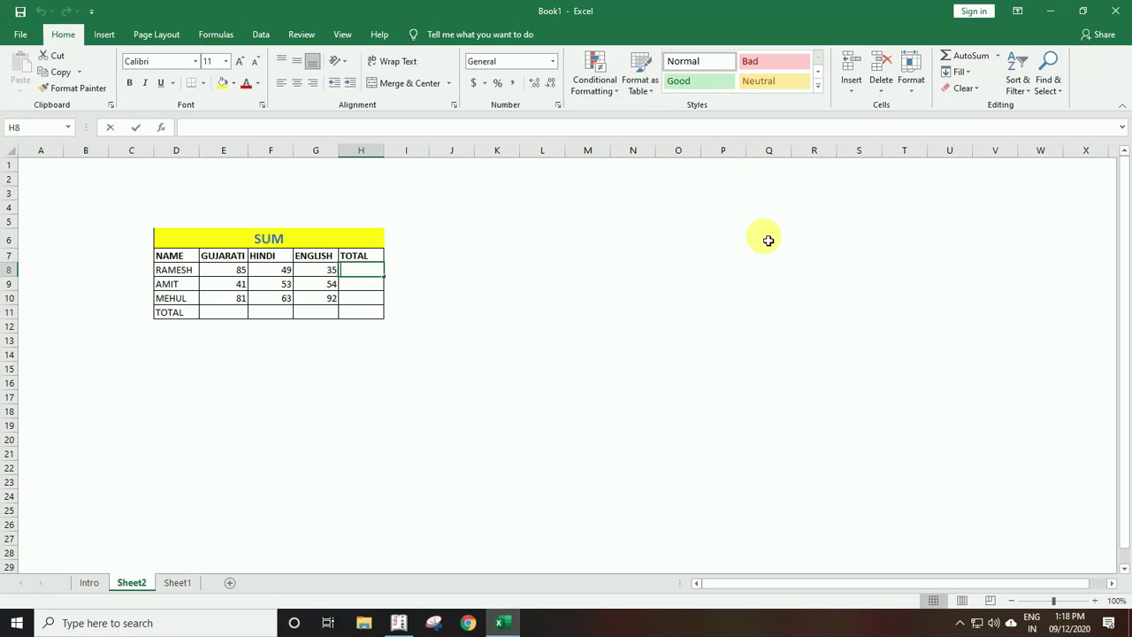
{"action": "type", "text": "=sum"}
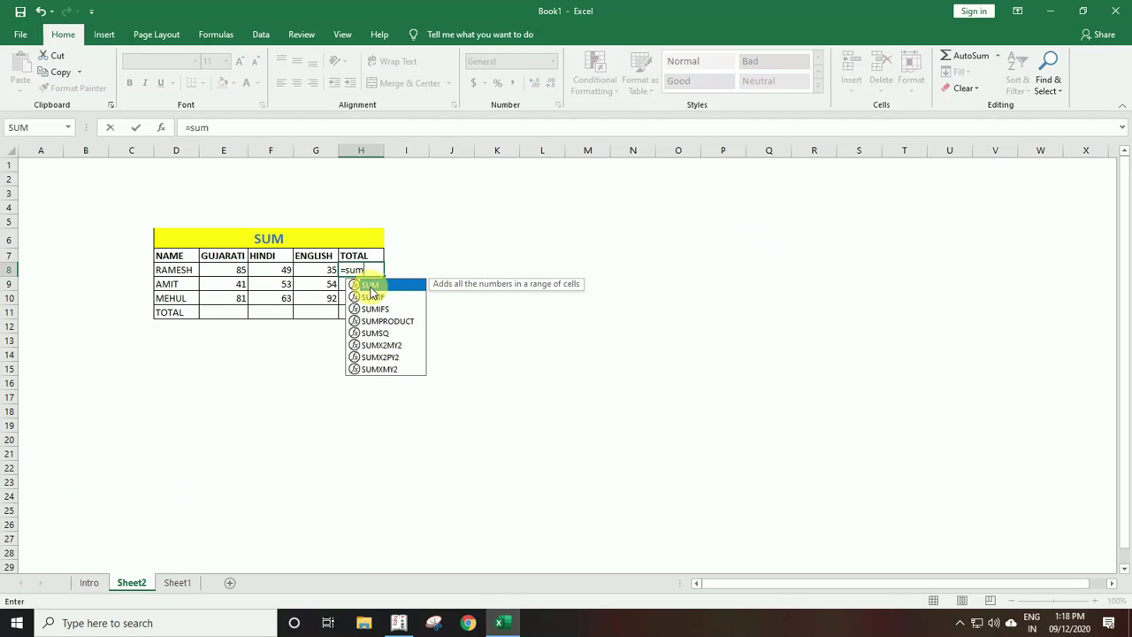
{"action": "double_click", "coordinate": [370, 287]}
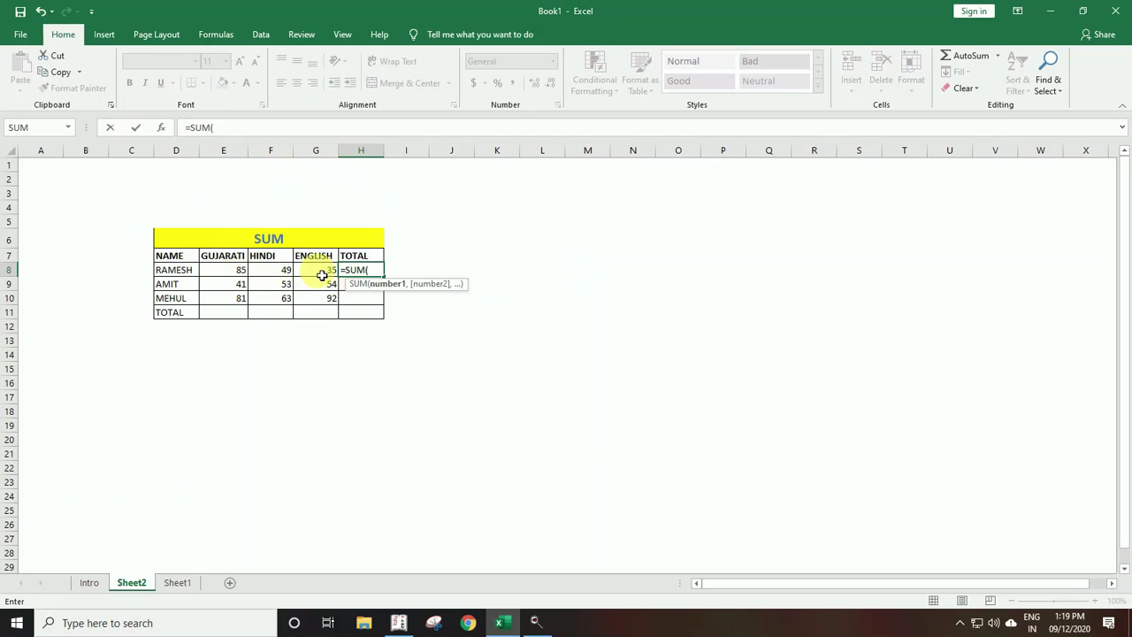
{"action": "key", "text": "super+plus"}
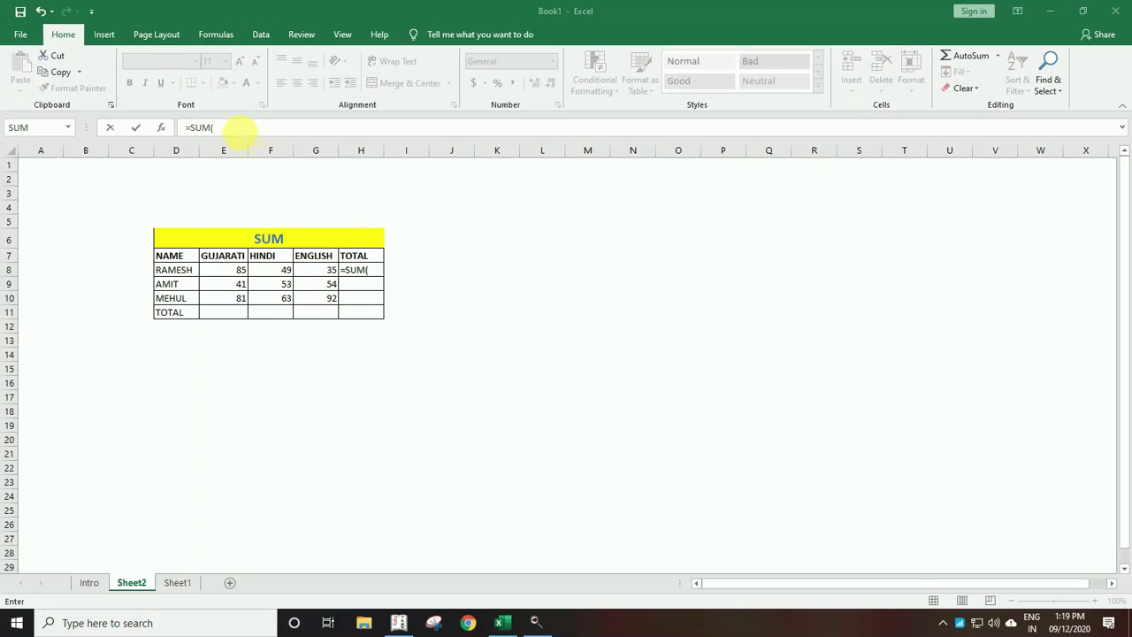
{"action": "type", "text": "e8"}
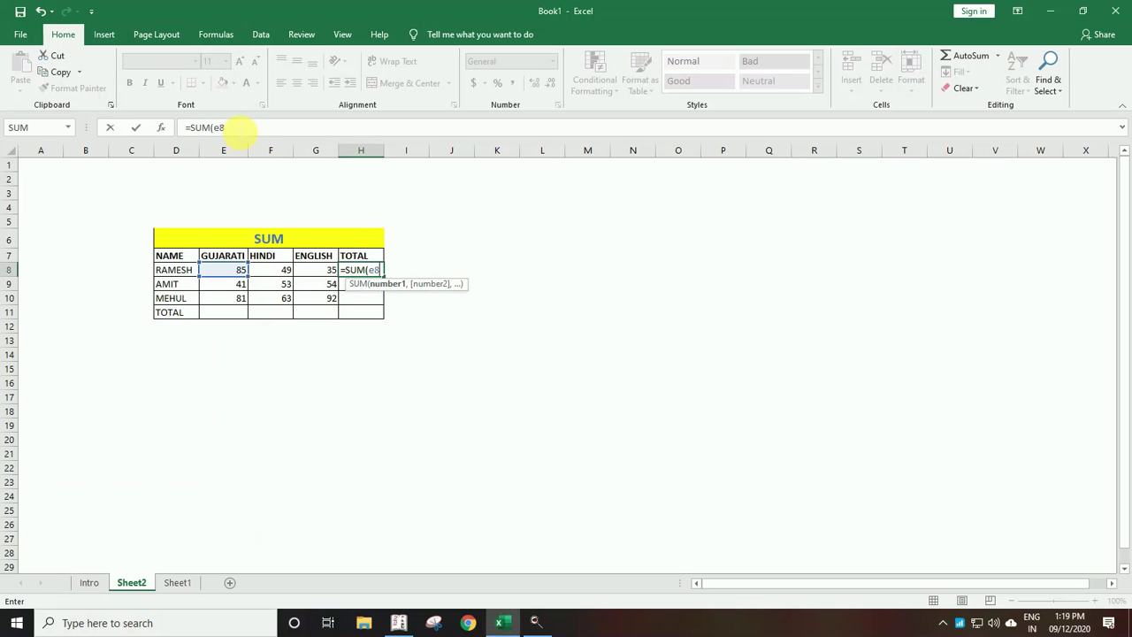
{"action": "type", "text": ":g8"}
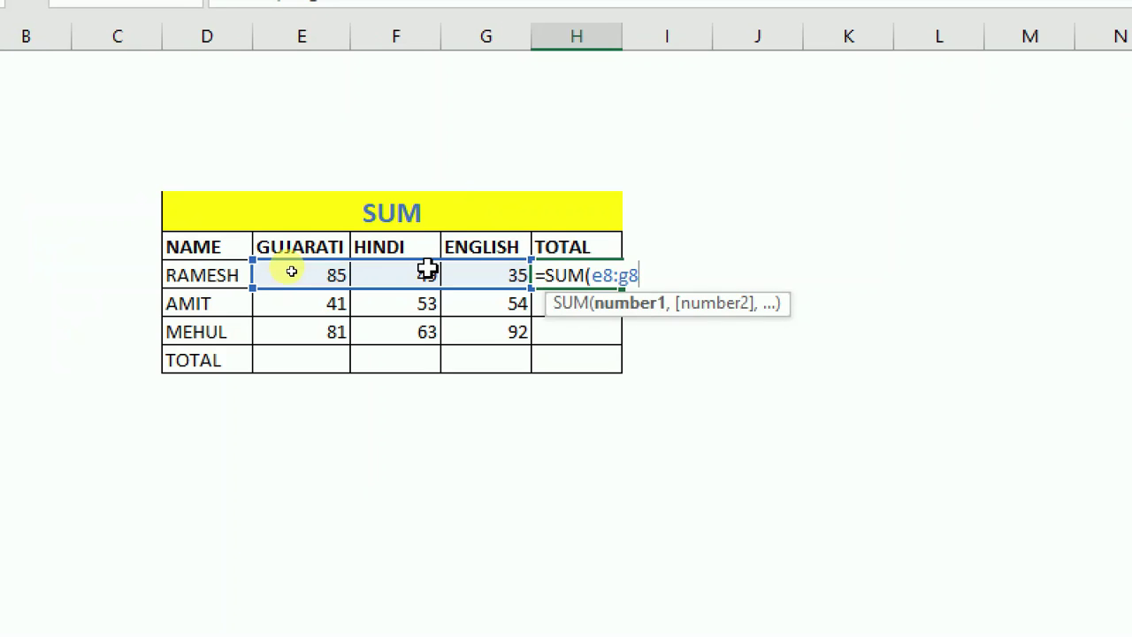
{"action": "key", "text": "Escape"}
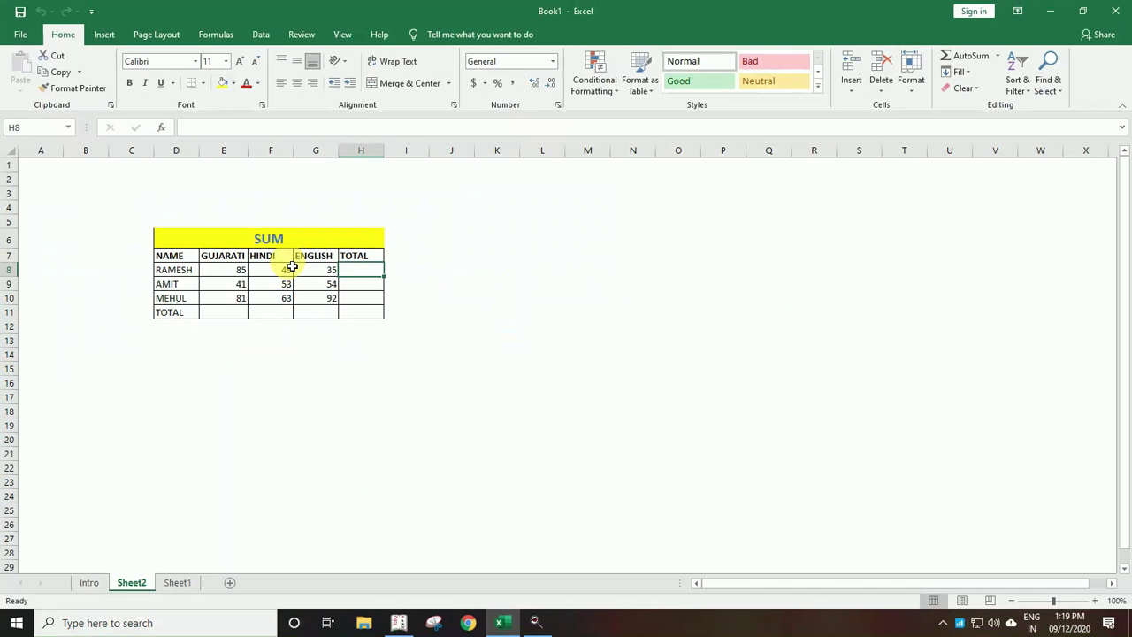
Step: Total the first student's three subject marks in H8 with the formula =SUM(E8:G8)
{"action": "type", "text": "=sum"}
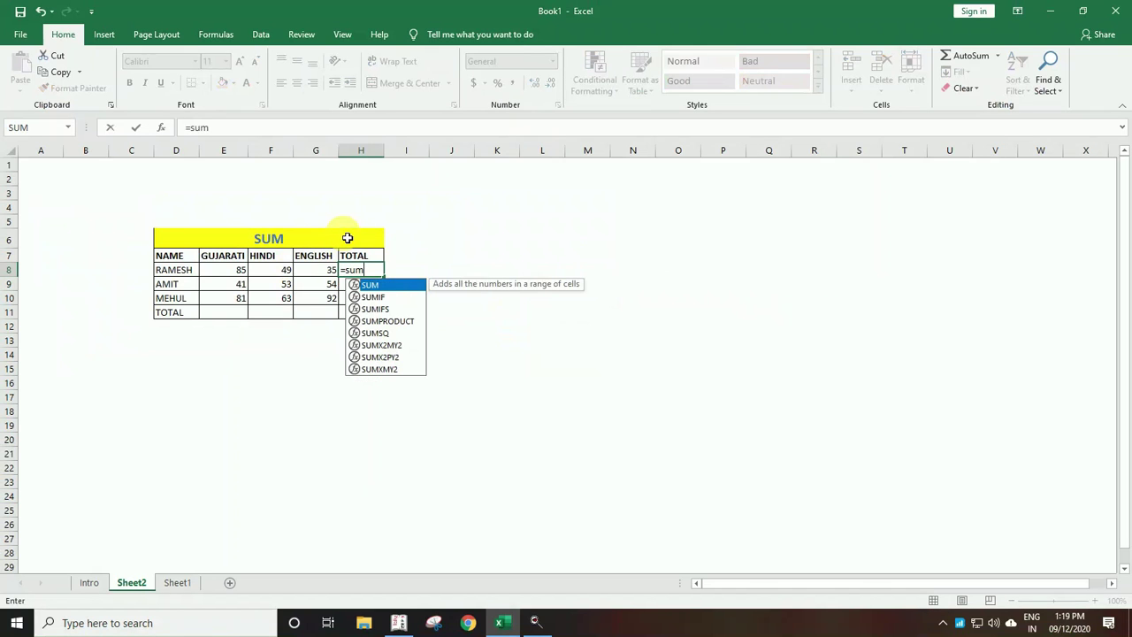
{"action": "key", "text": "Tab"}
{"action": "type", "text": "e8:g8)"}
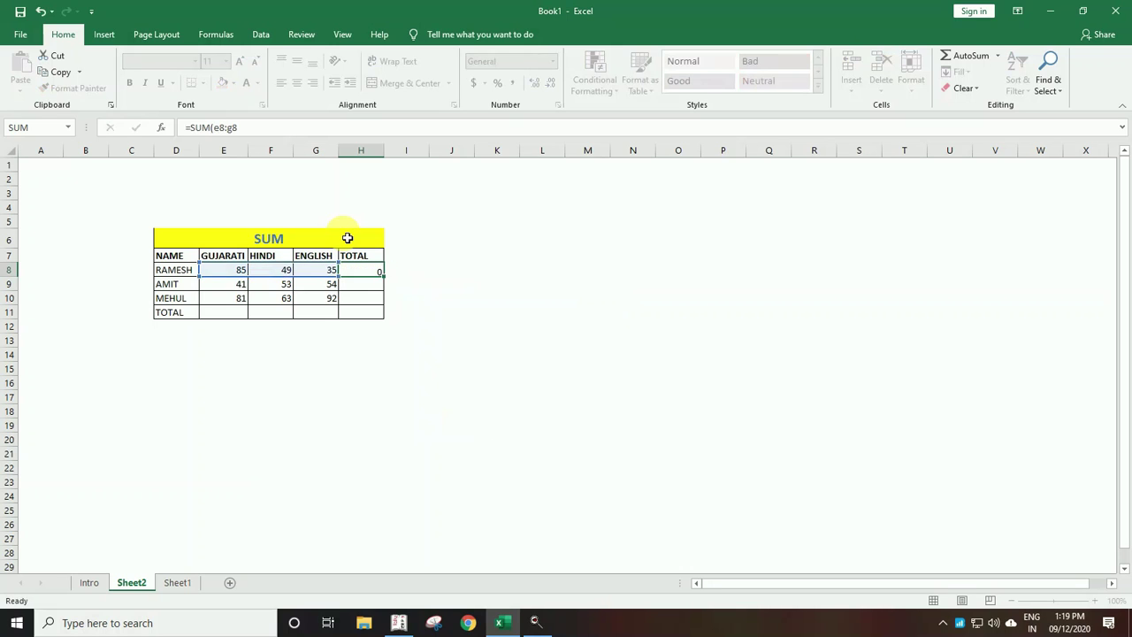
{"action": "key", "text": "Return"}
Step: Total the second student's marks in H9 with the formula =SUM(E9:G9)
{"action": "type", "text": "=SUM("}
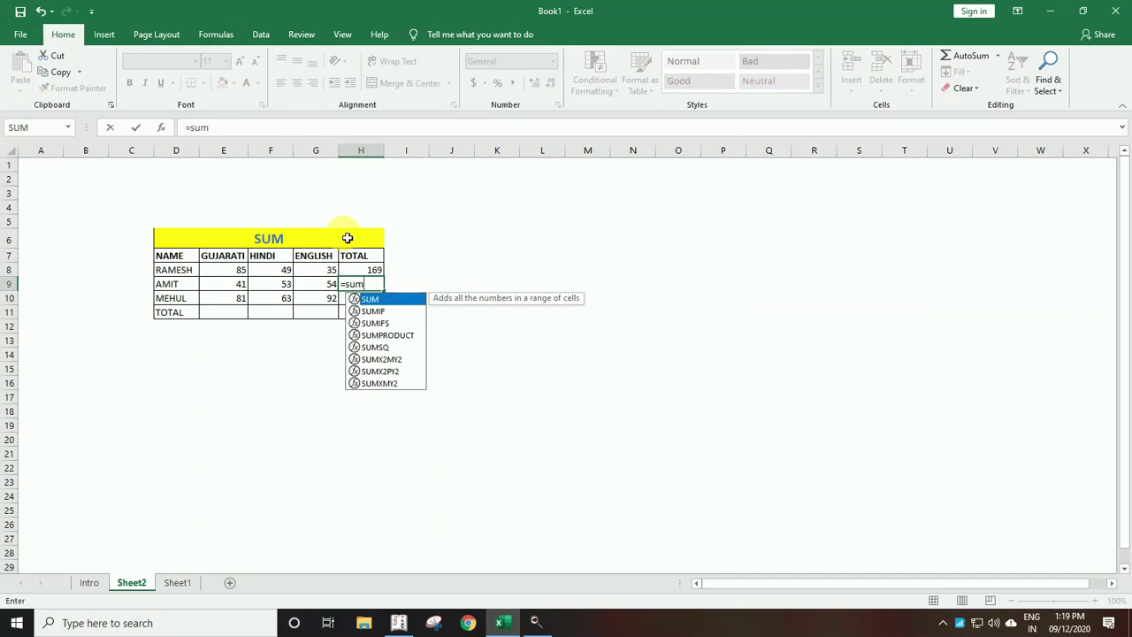
{"action": "key", "text": "Left"}
{"action": "key", "text": "shift+Left"}
{"action": "key", "text": "shift+Left"}
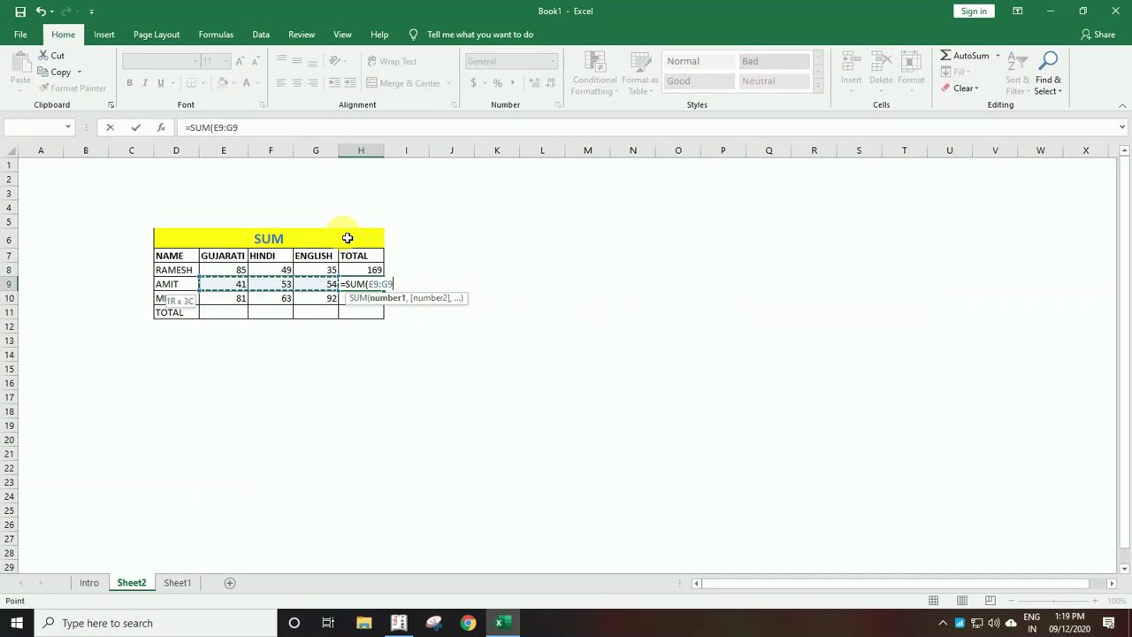
{"action": "type", "text": ")"}
{"action": "key", "text": "Return"}
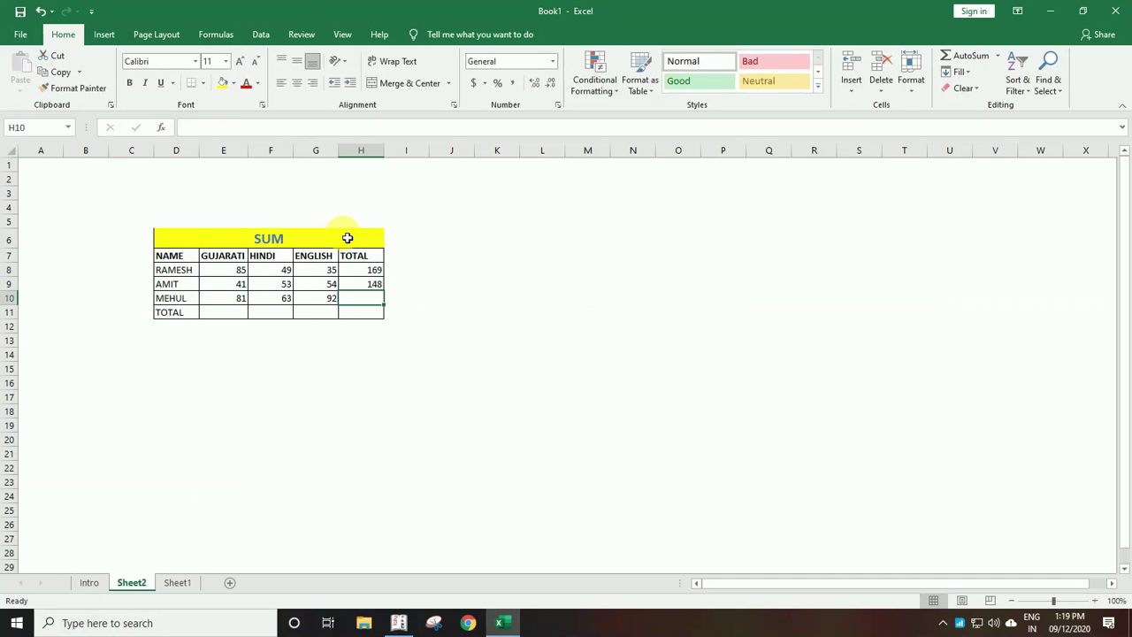
Step: Clear the formula in H9 and fill the SUM formula from H8 down through H10 for the remaining students
{"action": "key", "text": "Up"}
{"action": "key", "text": "Up"}
{"action": "key", "text": "Down"}
{"action": "key", "text": "Delete"}
{"action": "key", "text": "Up"}
{"action": "left_click_drag", "start_coordinate": [384, 277], "coordinate": [386, 310]}
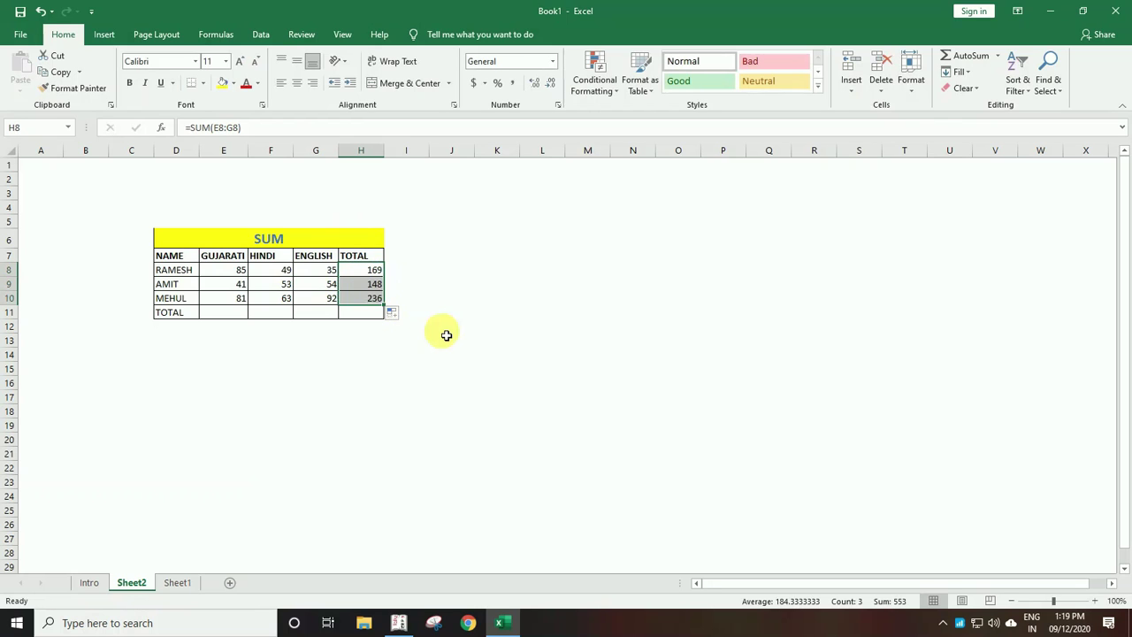
{"action": "left_click", "coordinate": [371, 269]}
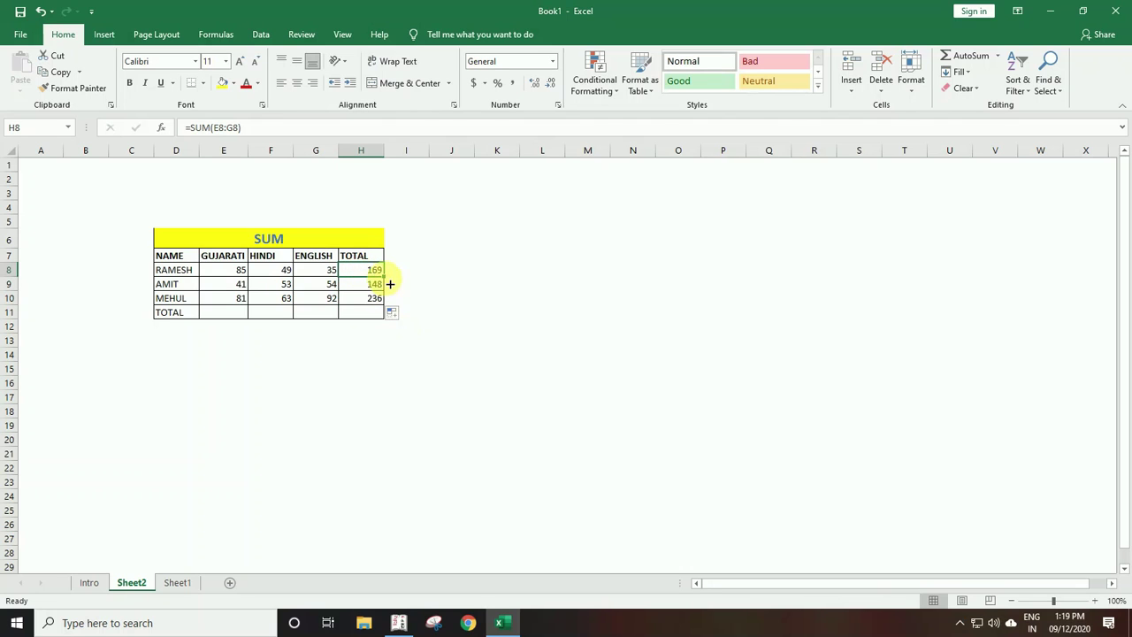
Step: Clear the three students' SUM formulas from the TOTAL column cells H8:H10
{"action": "left_click_drag", "start_coordinate": [378, 277], "coordinate": [370, 302]}
{"action": "left_click", "coordinate": [354, 285]}
{"action": "key", "text": "Delete"}
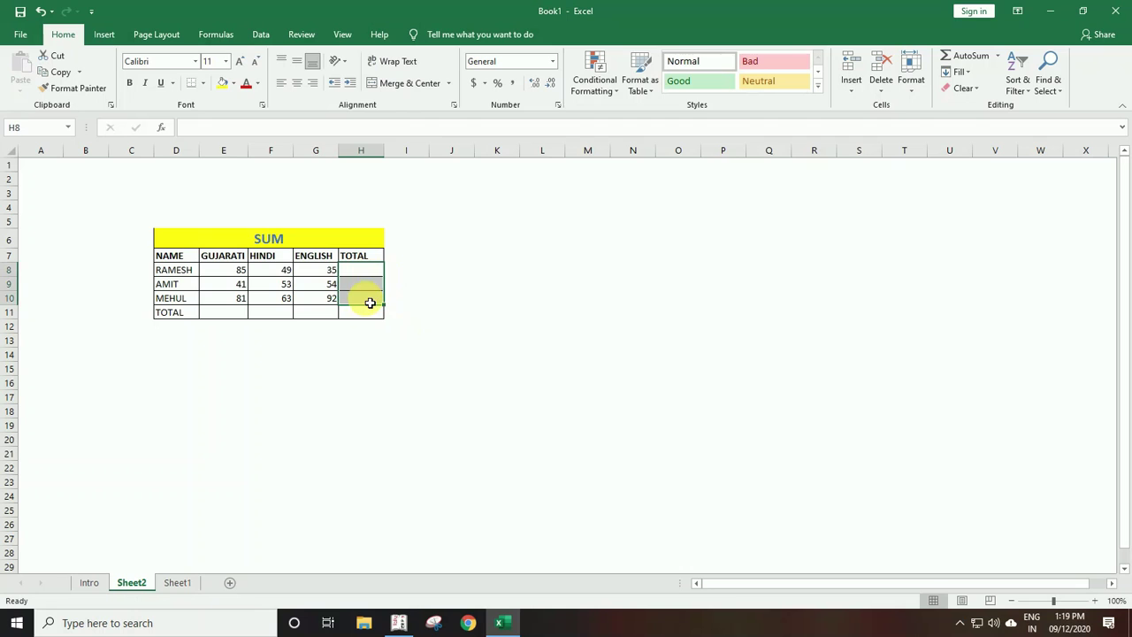
Step: Apply AutoSum to the range E8:H11 to fill both the TOTAL column and the TOTAL row at once
{"action": "key", "text": "Left"}
{"action": "key", "text": "Left"}
{"action": "key", "text": "Left"}
{"action": "key", "text": "shift+Right"}
{"action": "key", "text": "shift+Right"}
{"action": "key", "text": "shift+Right"}
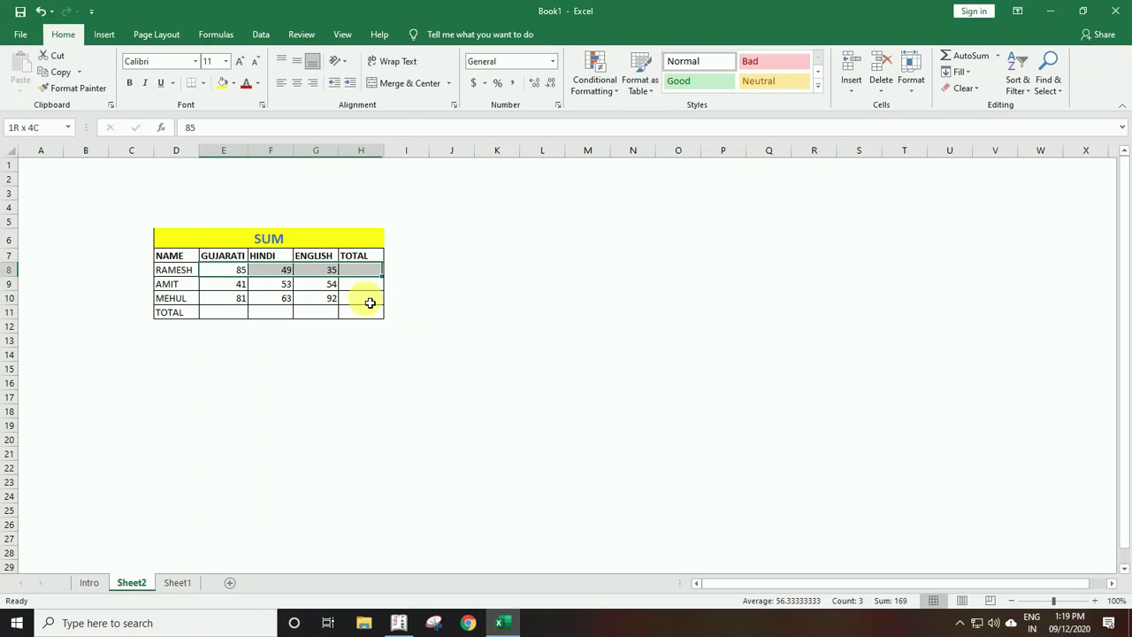
{"action": "key", "text": "shift+Down"}
{"action": "key", "text": "shift+Down"}
{"action": "key", "text": "shift+Down"}
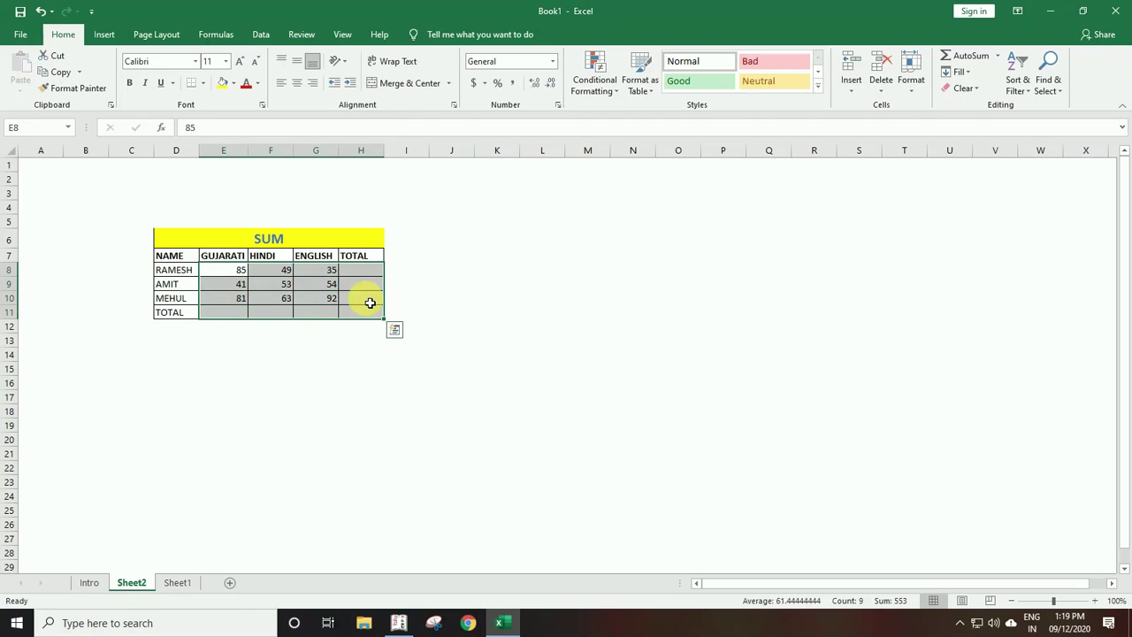
{"action": "key", "text": "ctrl+q"}
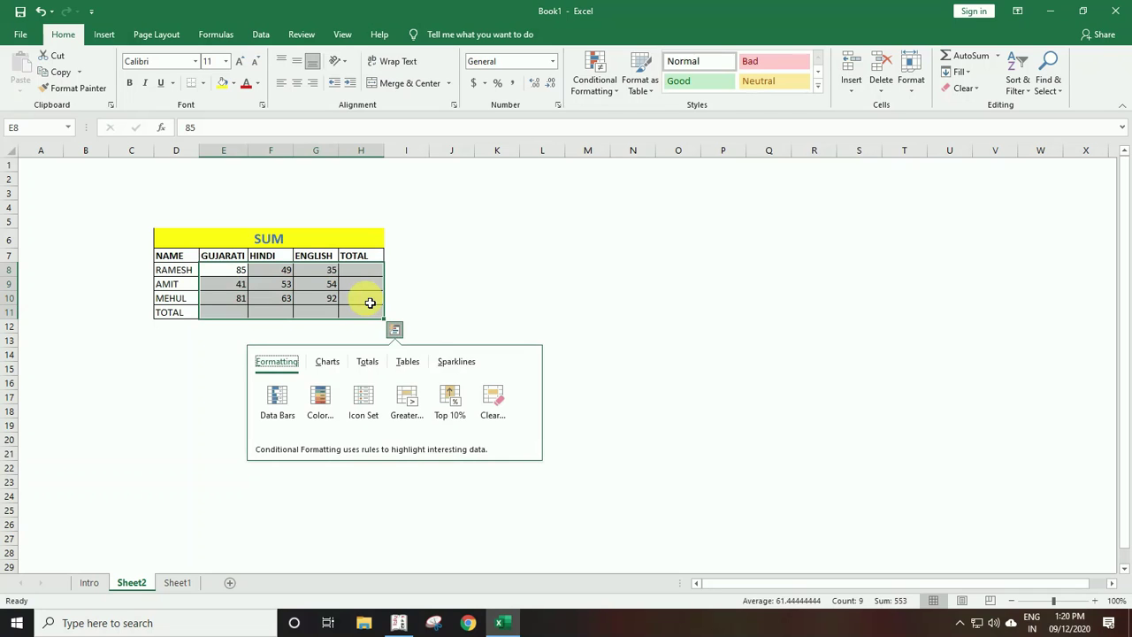
{"action": "key", "text": "Escape"}
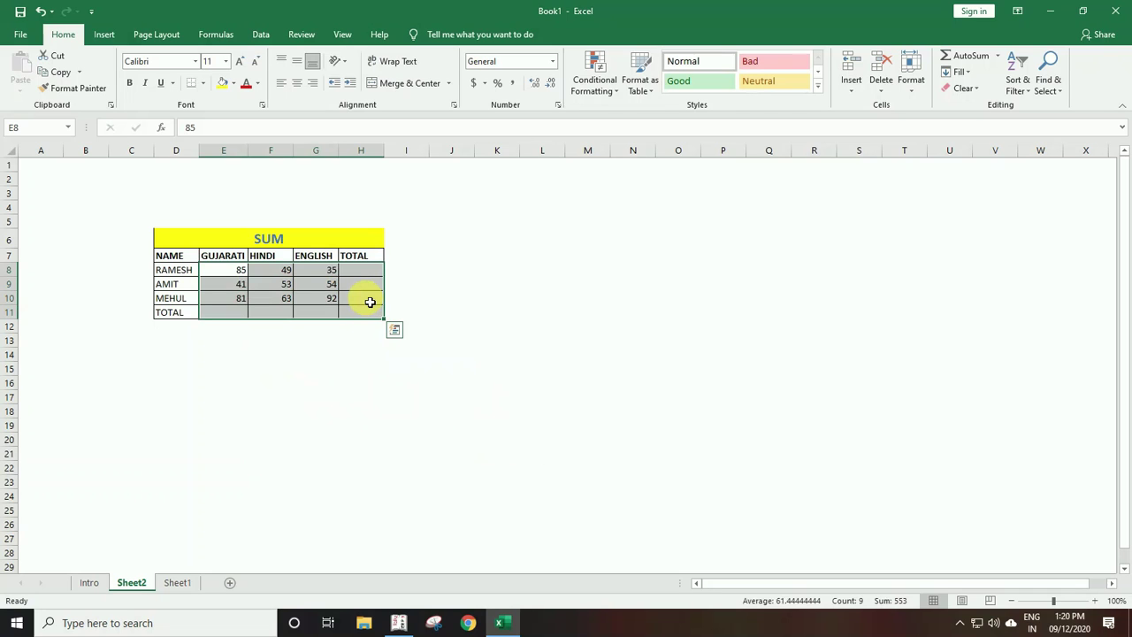
{"action": "key", "text": "alt+equal"}
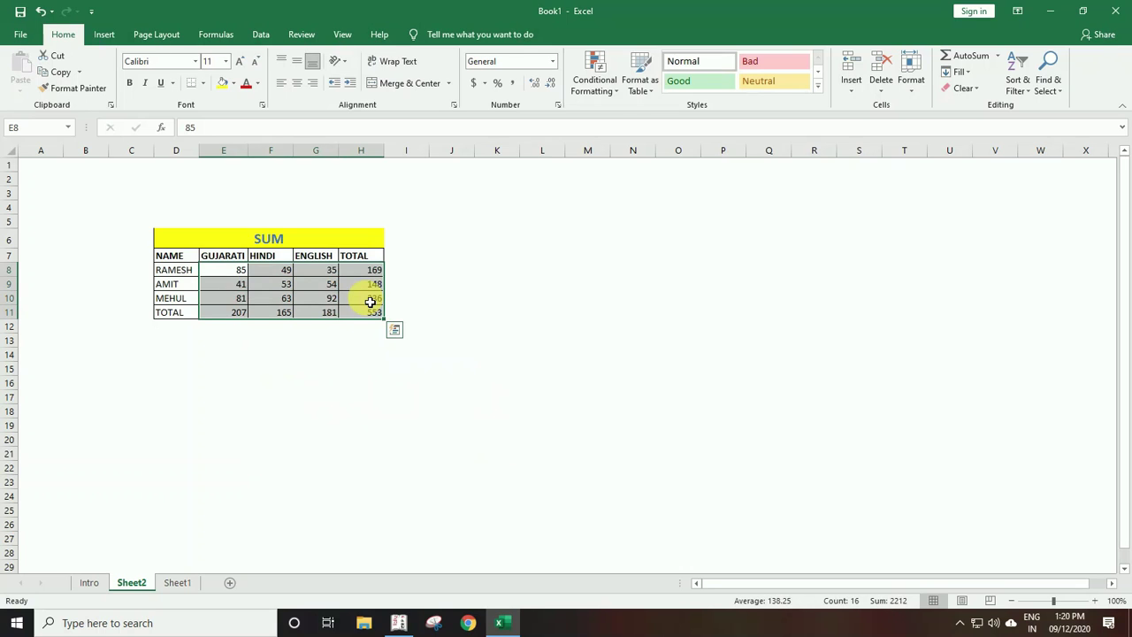
{"action": "key", "text": "Left"}
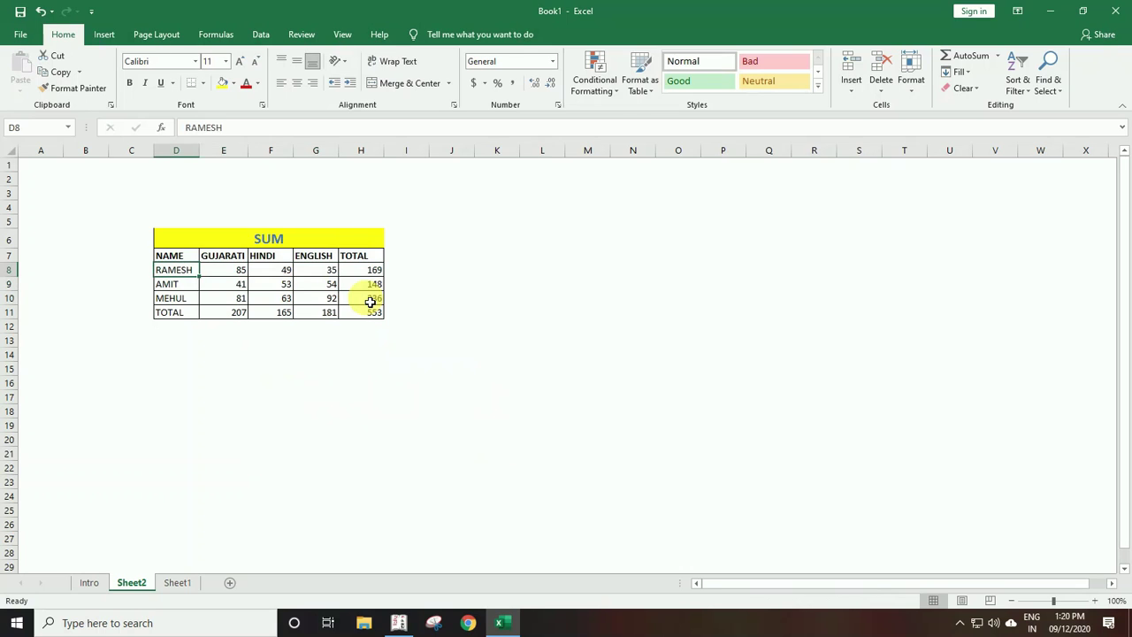
{"action": "key", "text": "Right"}
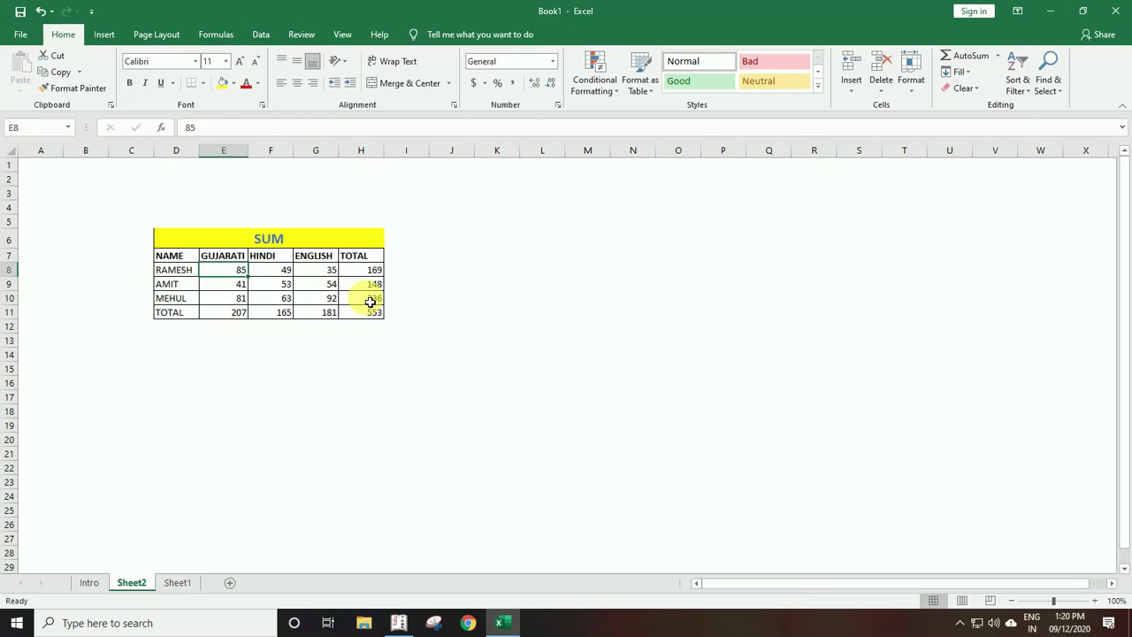